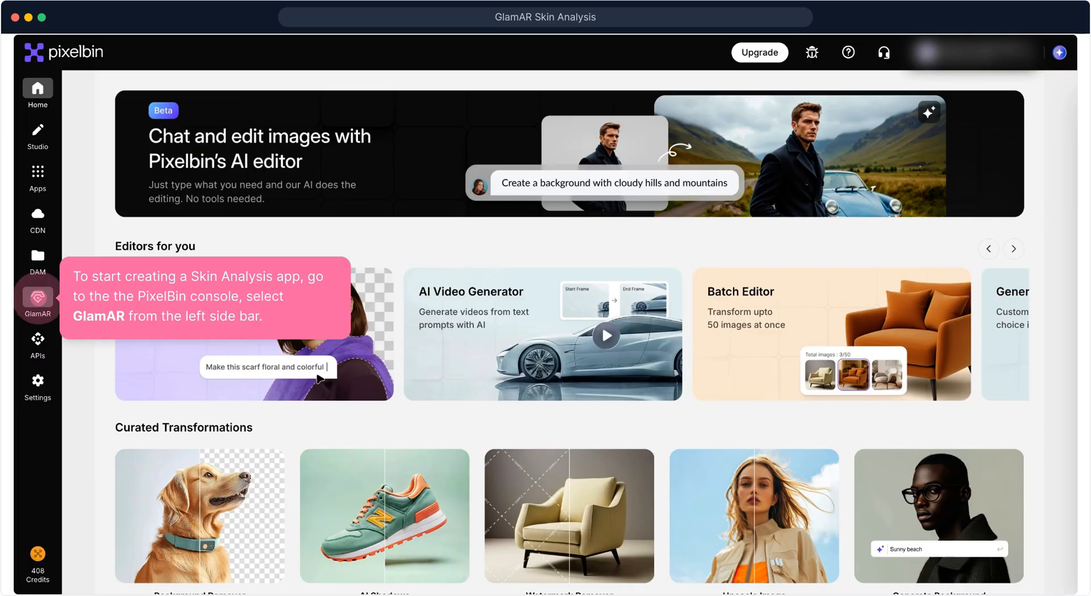
Open GlamAR and start a new AI facial skin analysis app named "Skin Analysis App"
{"action": "left_click", "coordinate": [38, 298]}
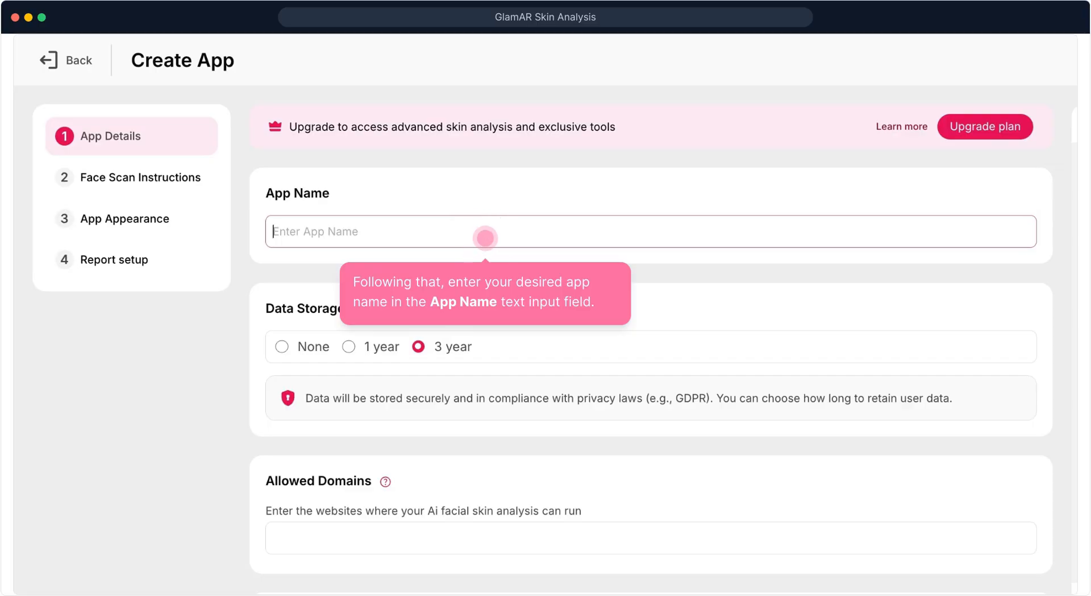
{"action": "type", "text": "Skin Analysis App"}
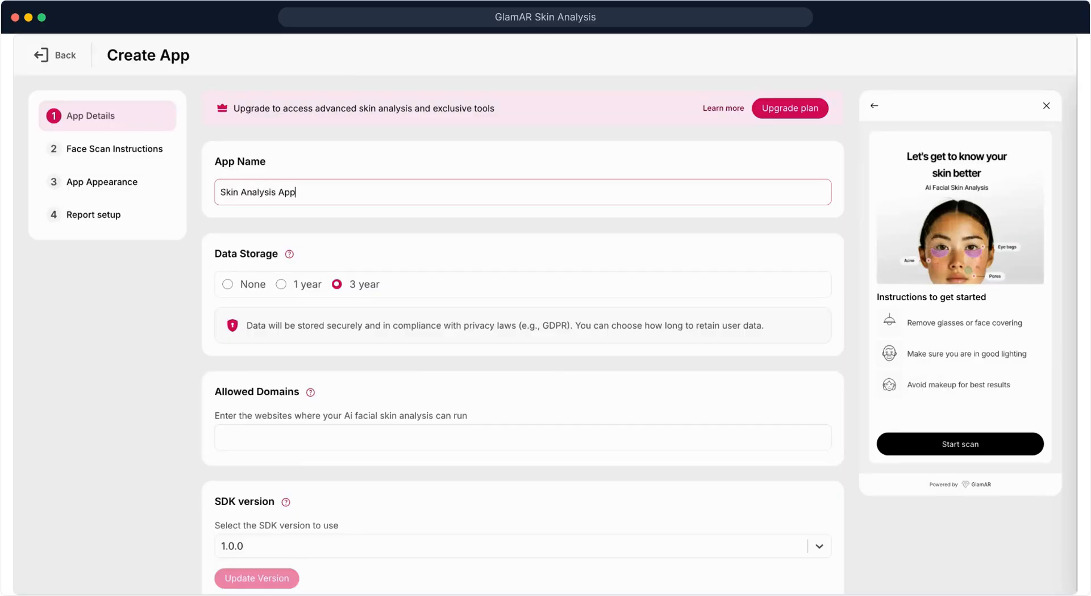
Update the app's SDK version to 2.0.0 and proceed to the face scan instructions
{"action": "scroll", "coordinate": [405, 250], "scroll_direction": "down", "scroll_amount": 3}
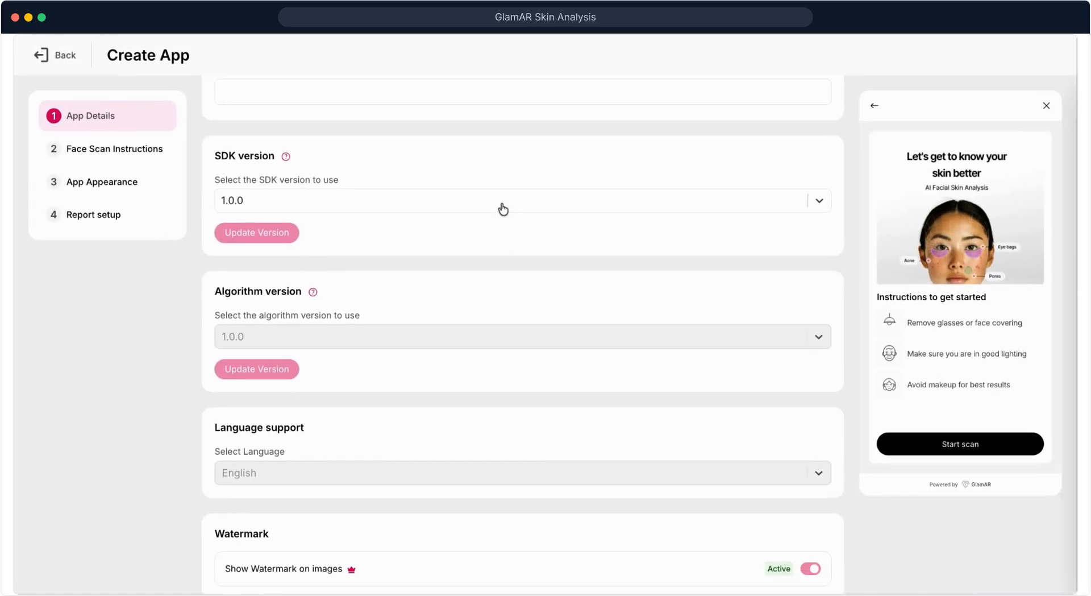
{"action": "left_click", "coordinate": [503, 208]}
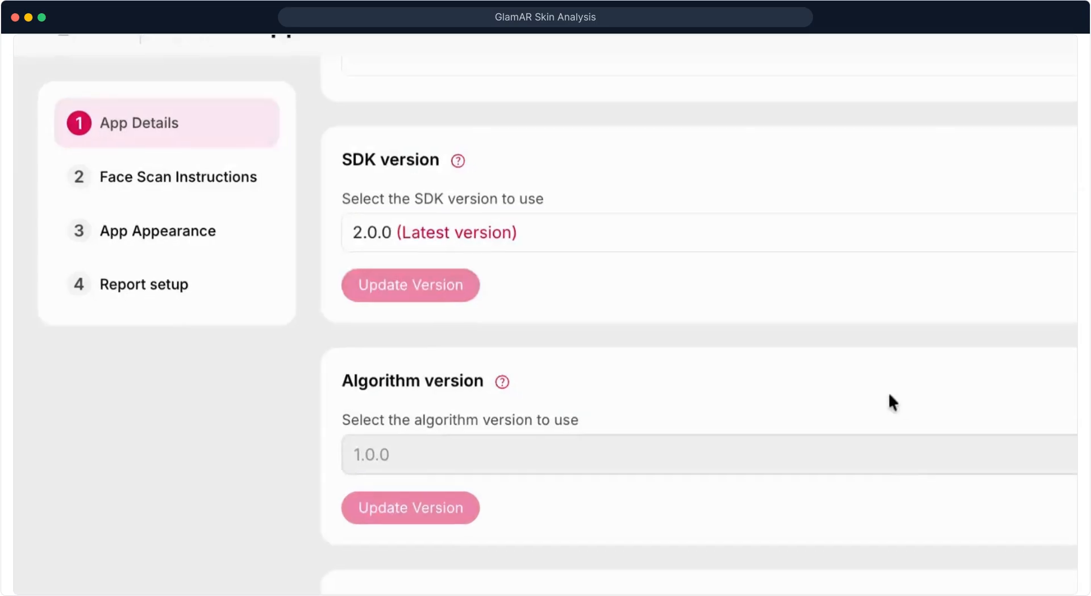
{"action": "scroll", "coordinate": [889, 394], "scroll_direction": "down", "scroll_amount": 3}
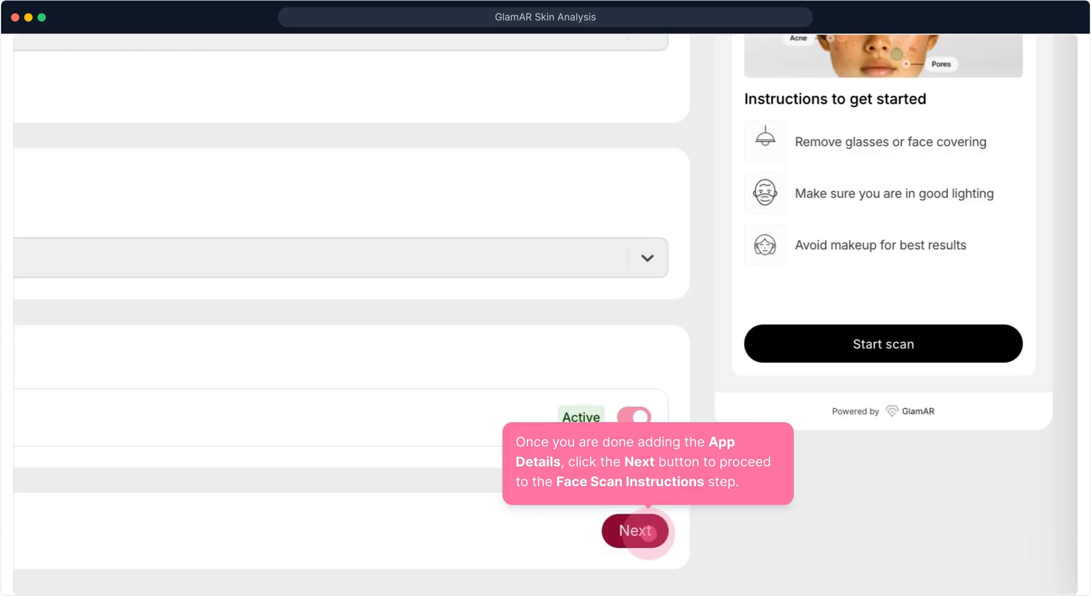
{"action": "left_click", "coordinate": [648, 533]}
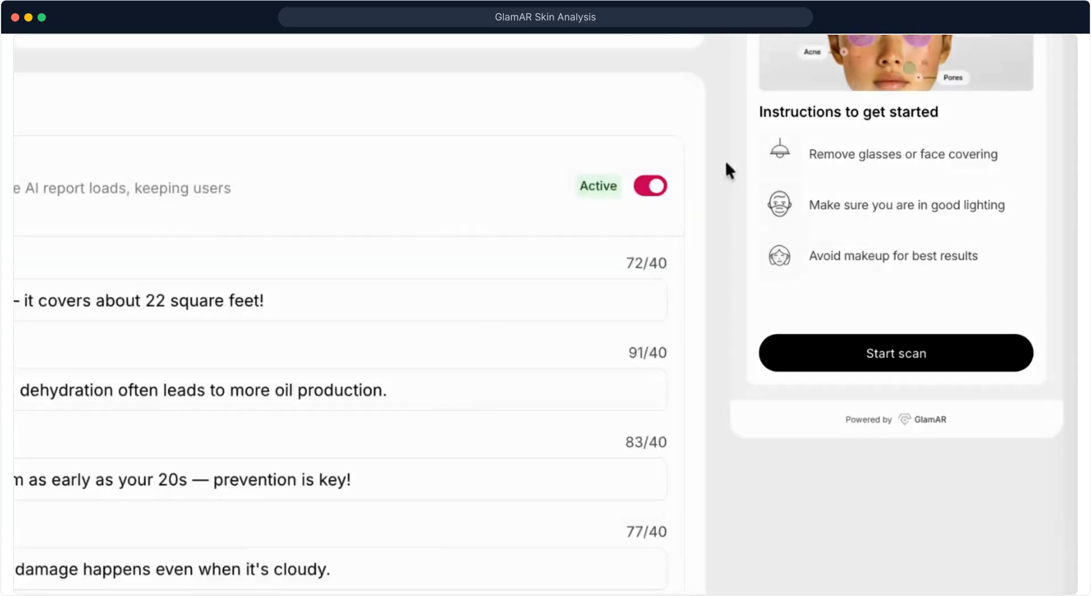
Review the face scan banner in 16:9, the instructions and the loader facts, and proceed to the app appearance setup
{"action": "scroll", "coordinate": [711, 149], "scroll_direction": "up", "scroll_amount": 10}
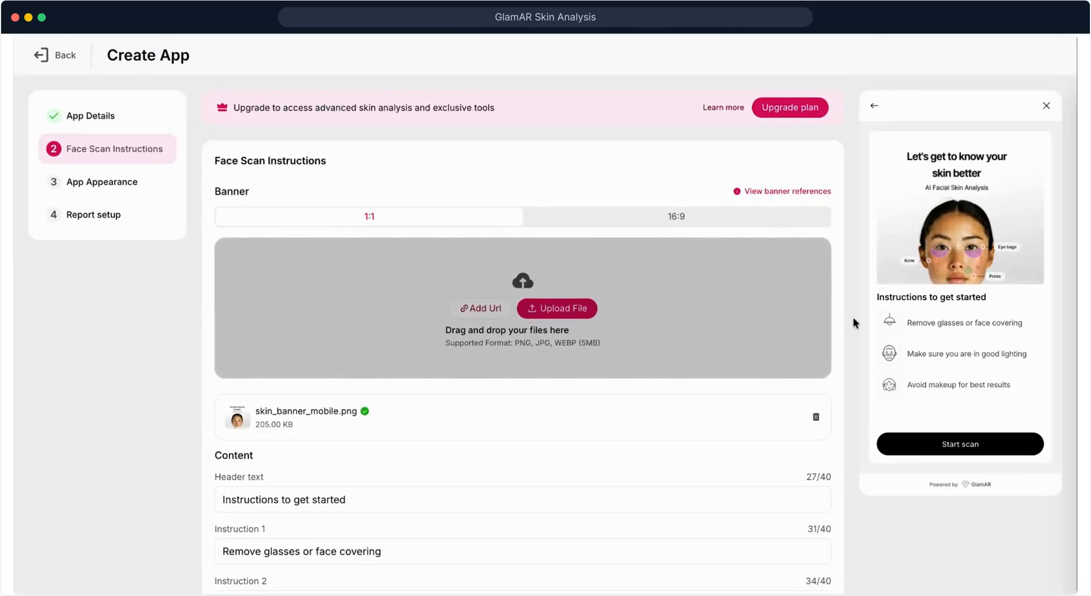
{"action": "scroll", "coordinate": [854, 320], "scroll_direction": "down", "scroll_amount": 2}
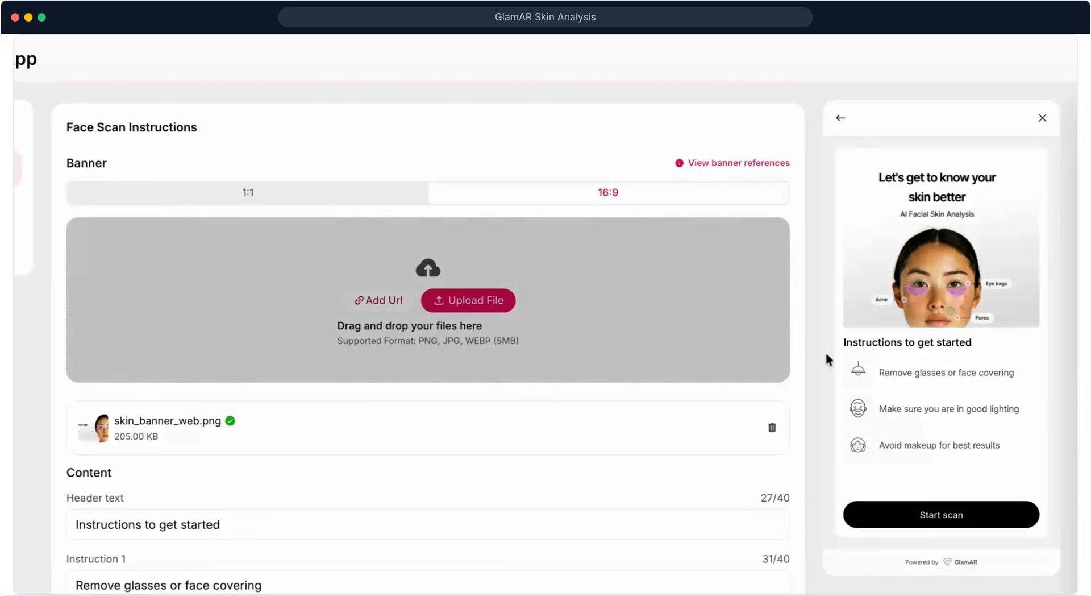
{"action": "scroll", "coordinate": [830, 289], "scroll_direction": "down", "scroll_amount": 2}
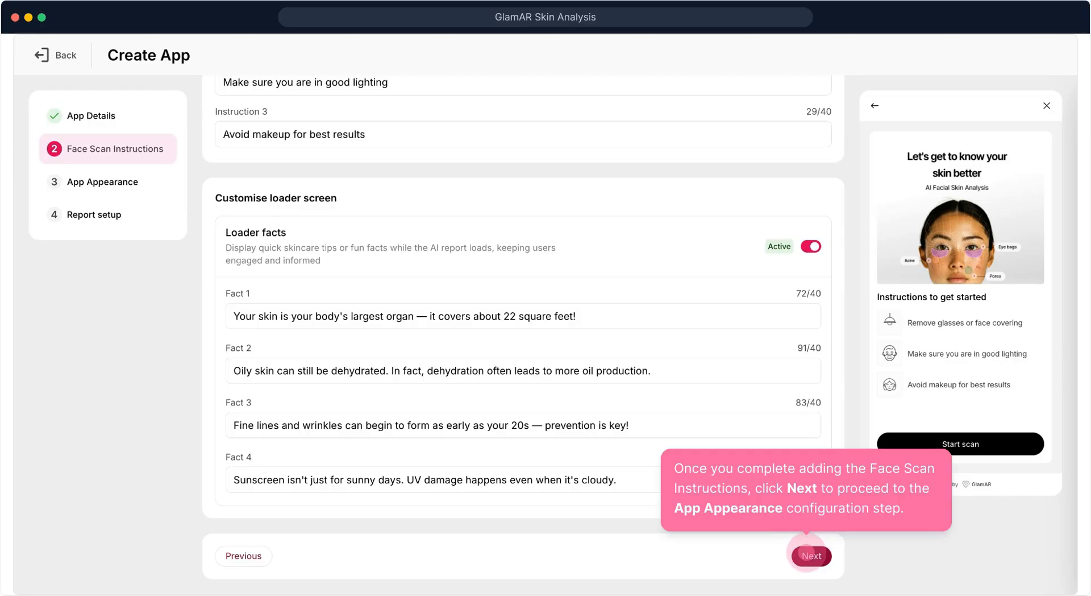
{"action": "left_click", "coordinate": [807, 552]}
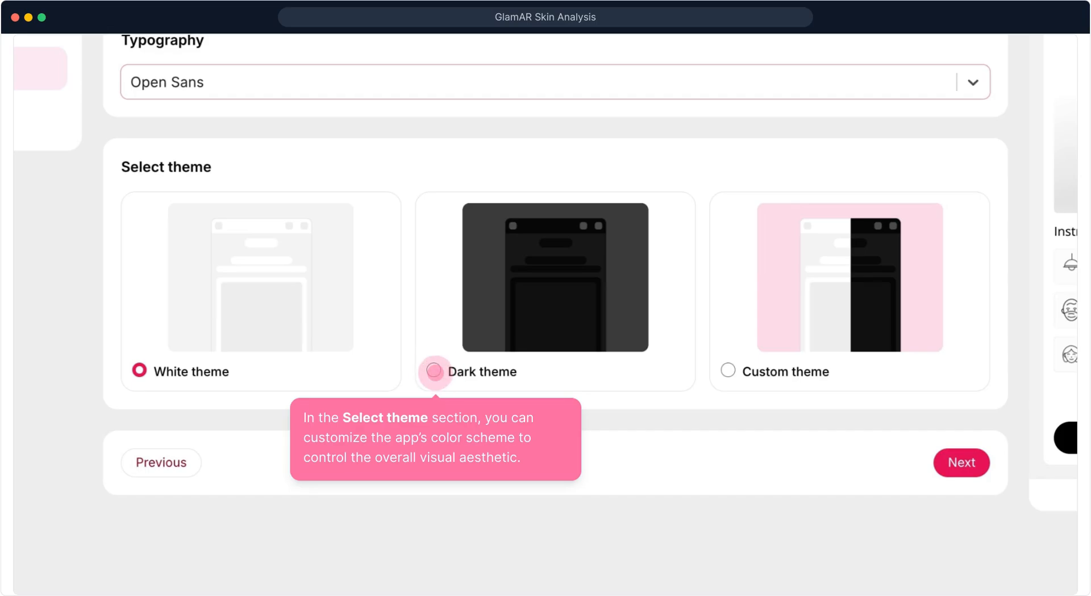
Select the Custom theme after trying the Dark theme, and set its primary color to #f7960e
{"action": "left_click", "coordinate": [435, 371]}
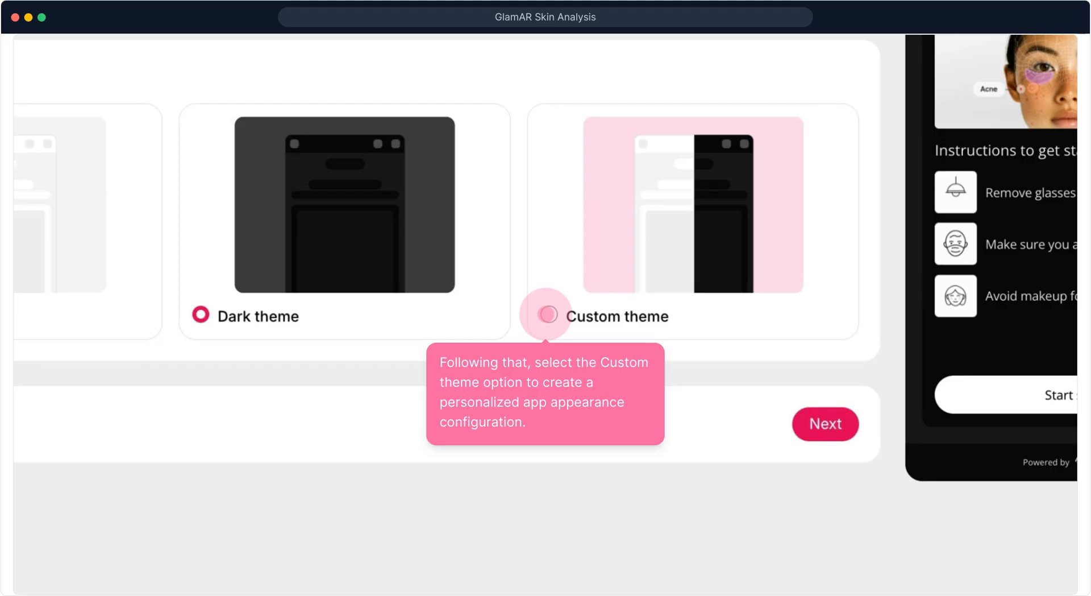
{"action": "left_click", "coordinate": [547, 314]}
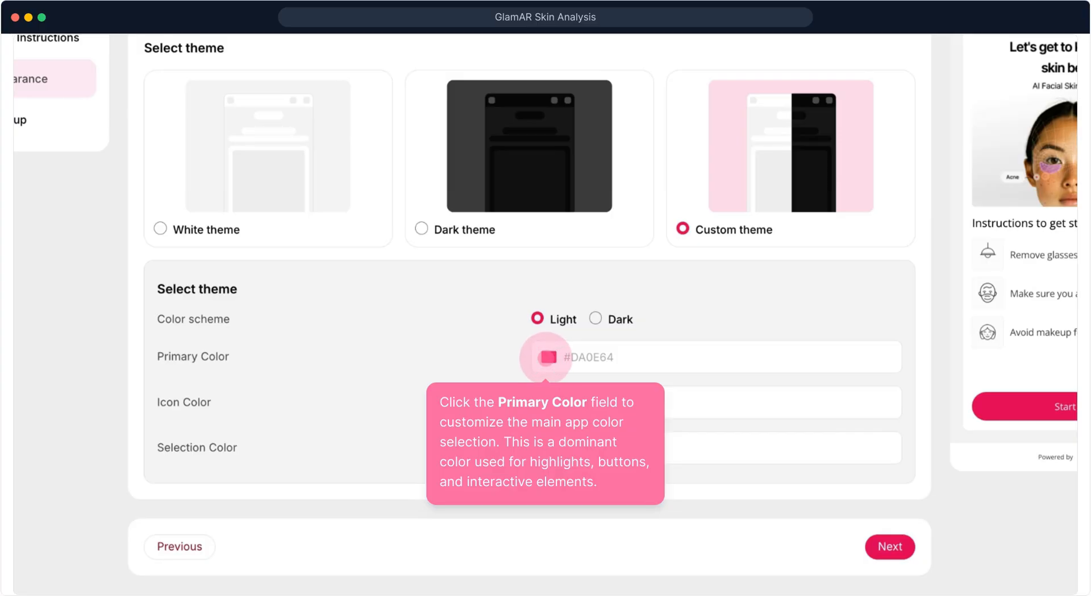
{"action": "left_click", "coordinate": [546, 358]}
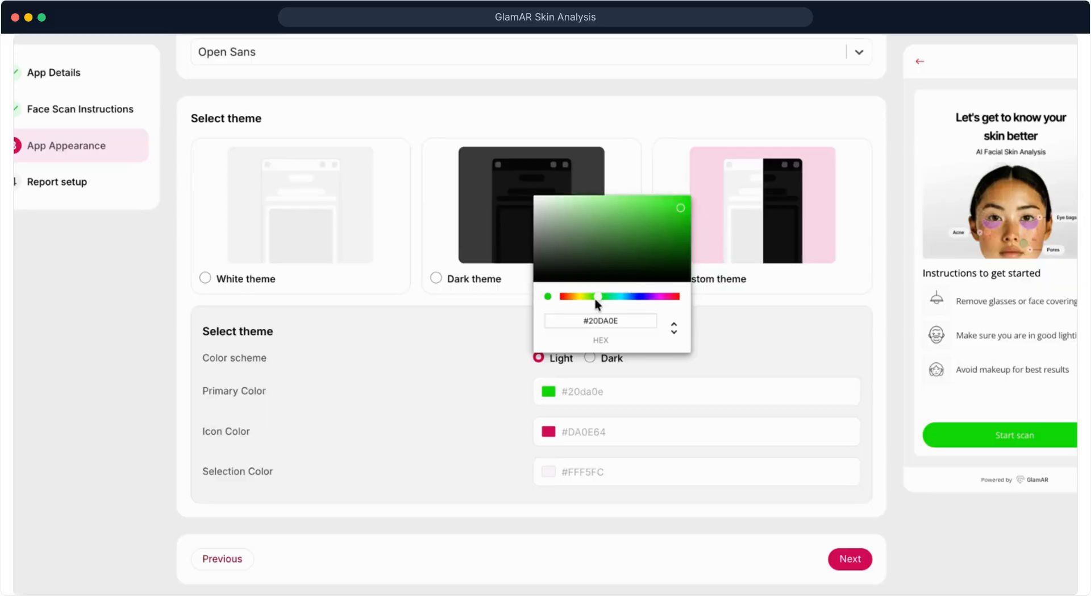
{"action": "left_click_drag", "start_coordinate": [594, 298], "coordinate": [560, 321]}
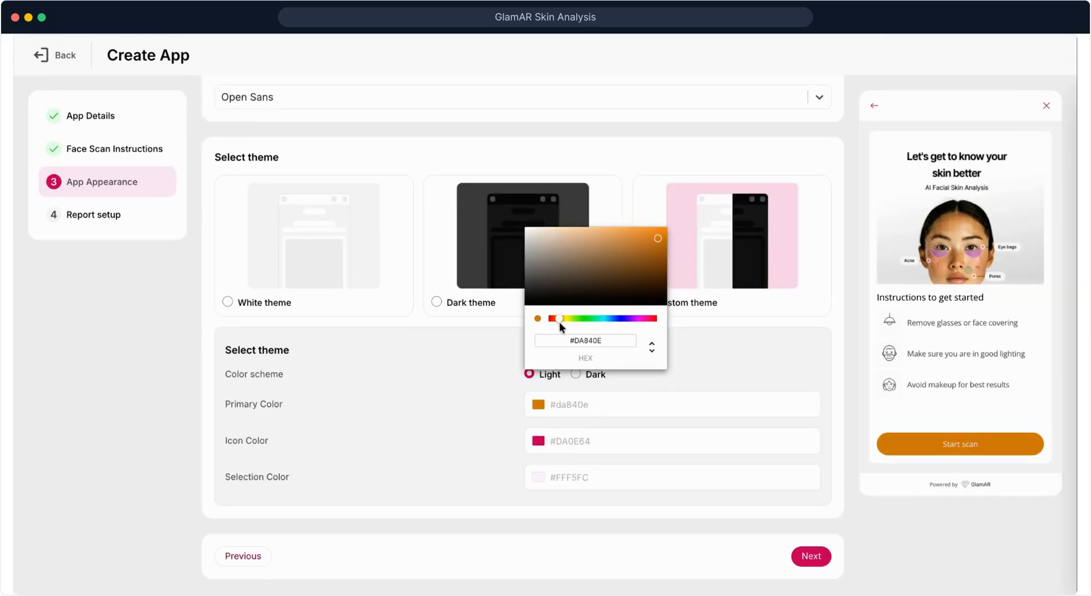
{"action": "left_click", "coordinate": [659, 229]}
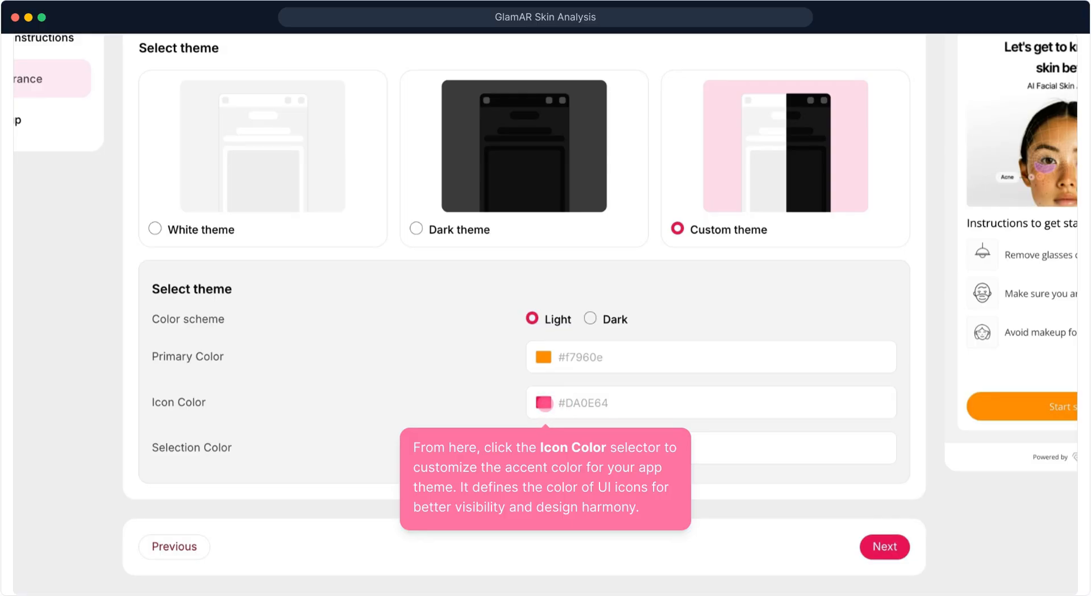
Set the custom theme's icon color to #6c022f and its selection color to #0e91e9
{"action": "left_click", "coordinate": [544, 403]}
{"action": "left_click_drag", "start_coordinate": [692, 207], "coordinate": [664, 309]}
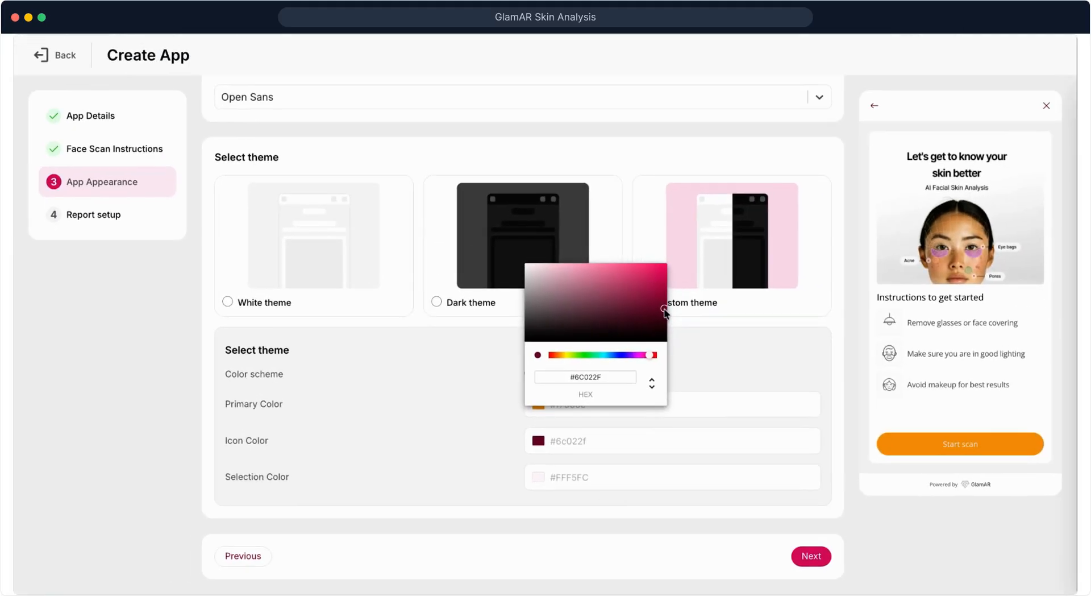
{"action": "left_click", "coordinate": [571, 420]}
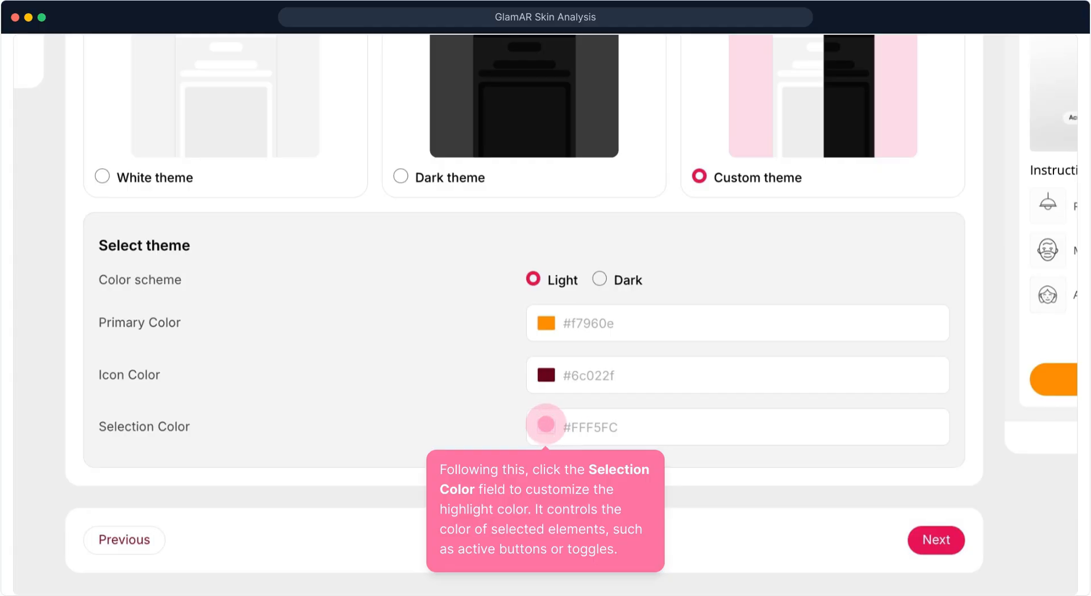
{"action": "left_click", "coordinate": [545, 424]}
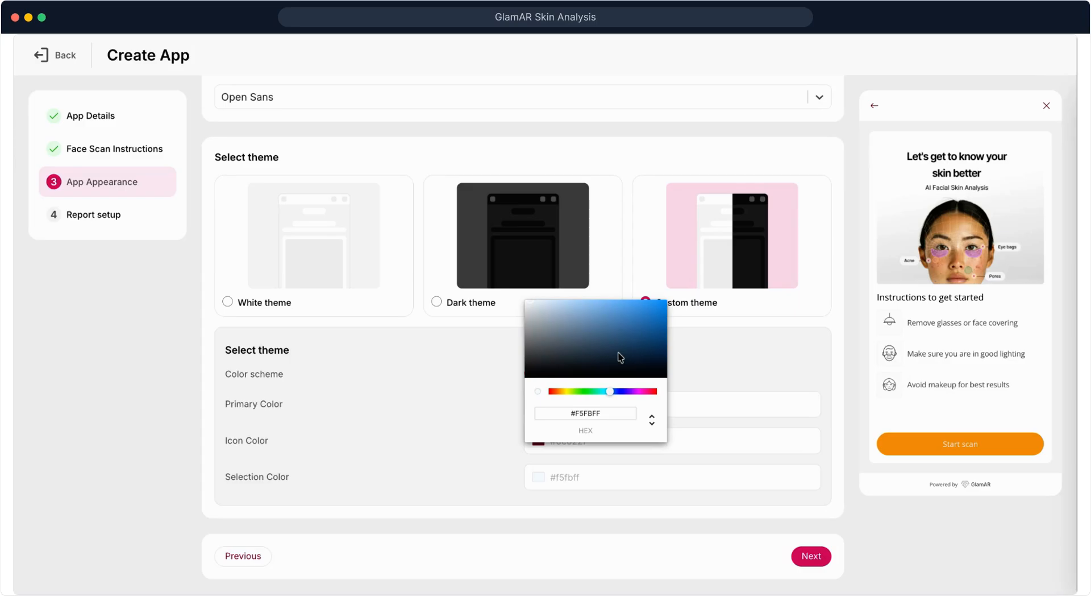
{"action": "left_click_drag", "start_coordinate": [620, 357], "coordinate": [659, 307]}
{"action": "left_click", "coordinate": [751, 373]}
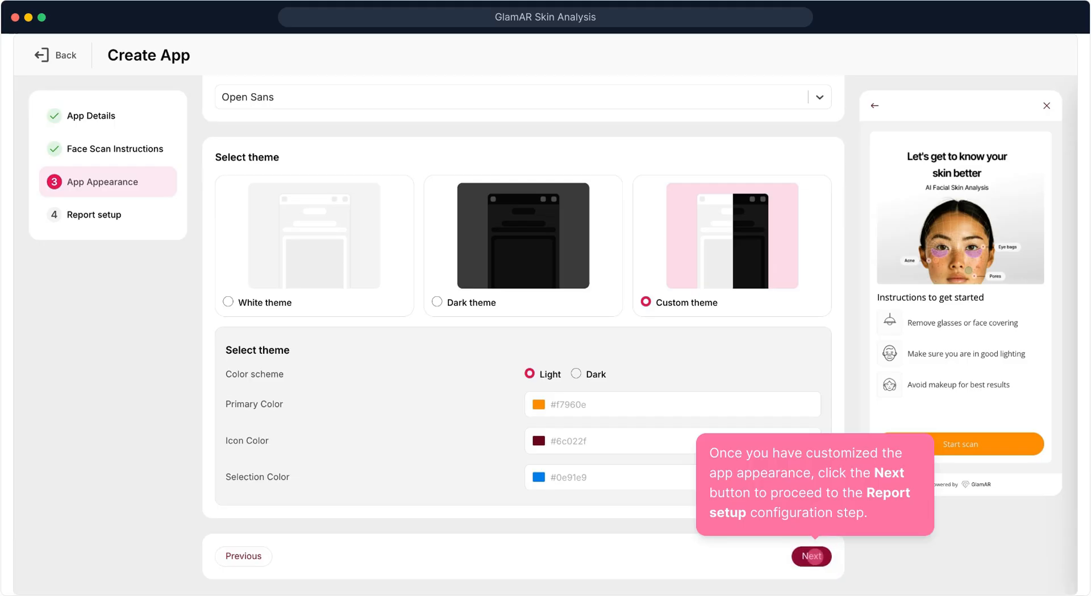
Go through the report setup to create the app, and start a skin analysis scan in its preview
{"action": "left_click", "coordinate": [815, 556]}
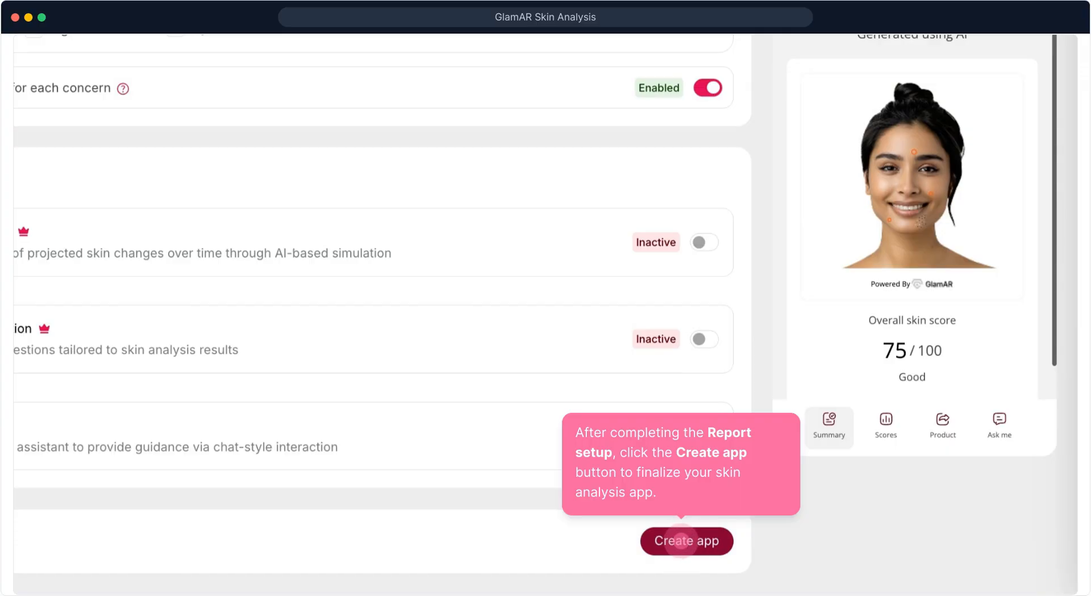
{"action": "left_click", "coordinate": [681, 541]}
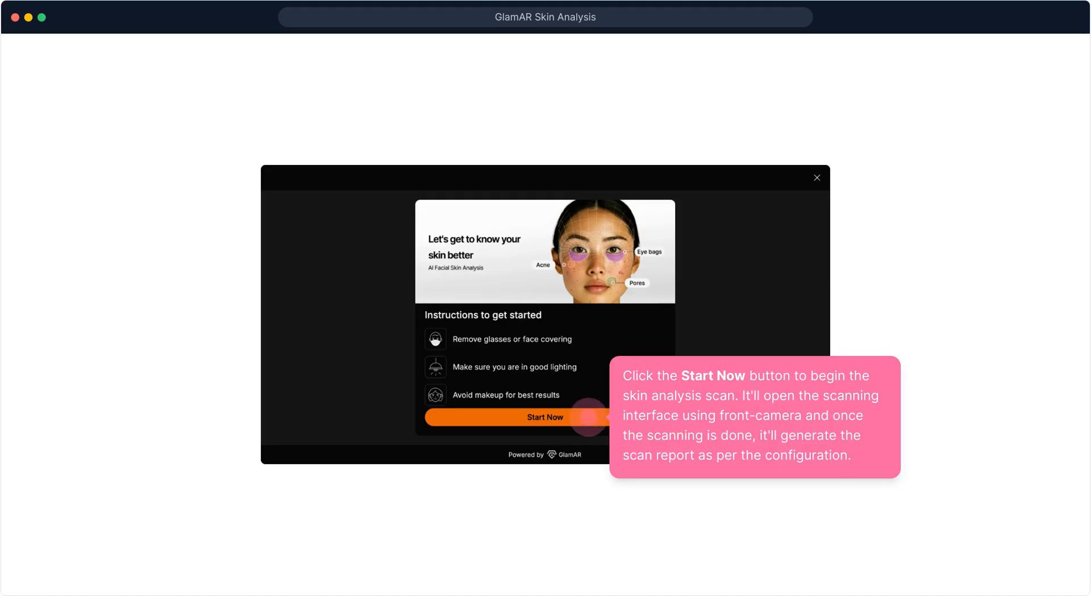
{"action": "left_click", "coordinate": [572, 419]}
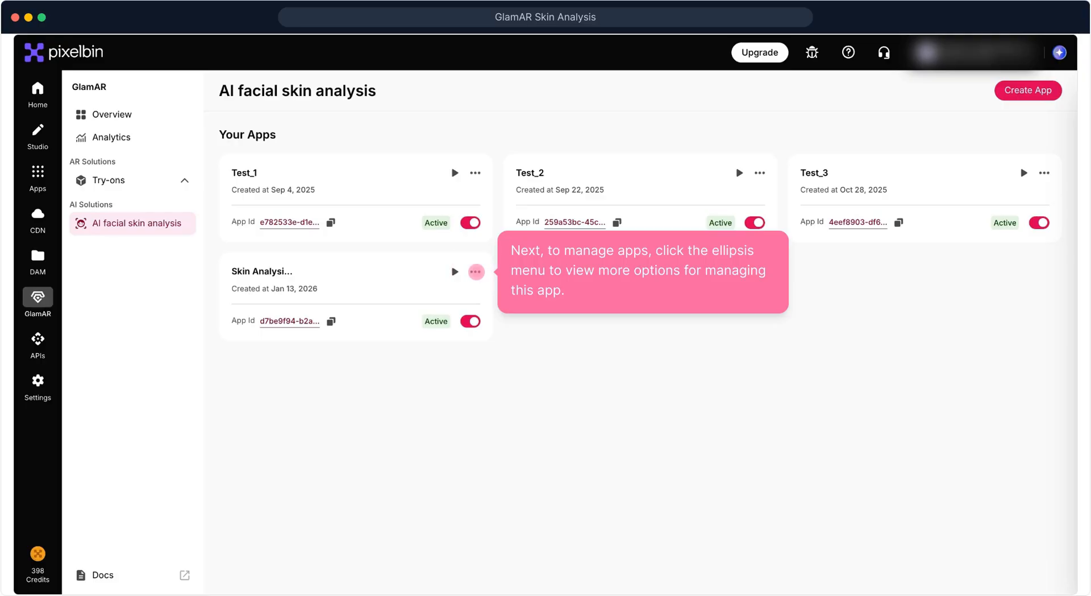
Open the new Skin Analysis app's settings for editing from the list of apps
{"action": "left_click", "coordinate": [476, 271]}
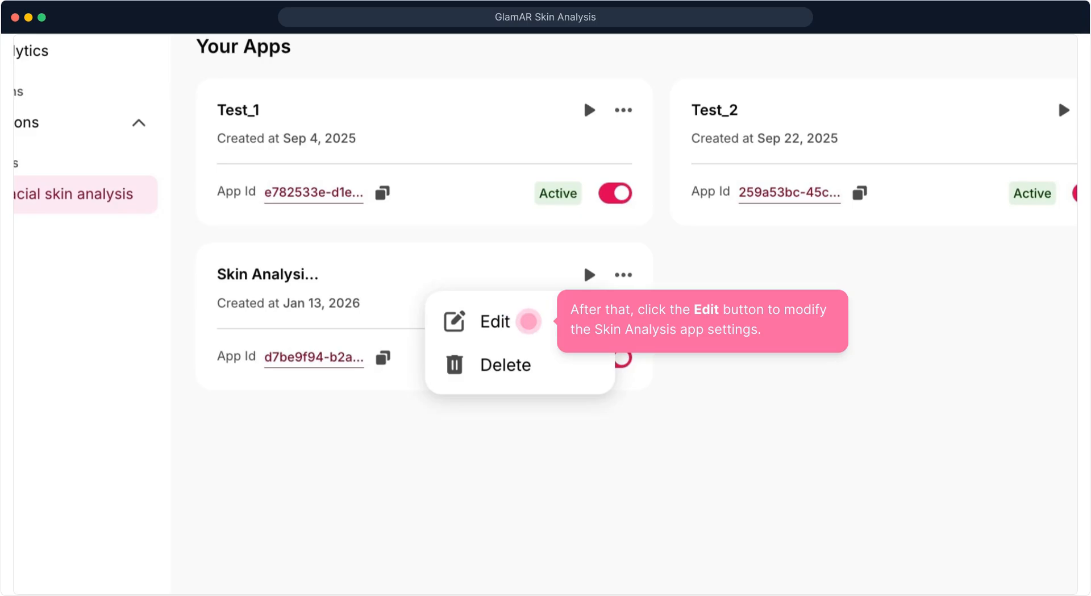
{"action": "left_click", "coordinate": [528, 321]}
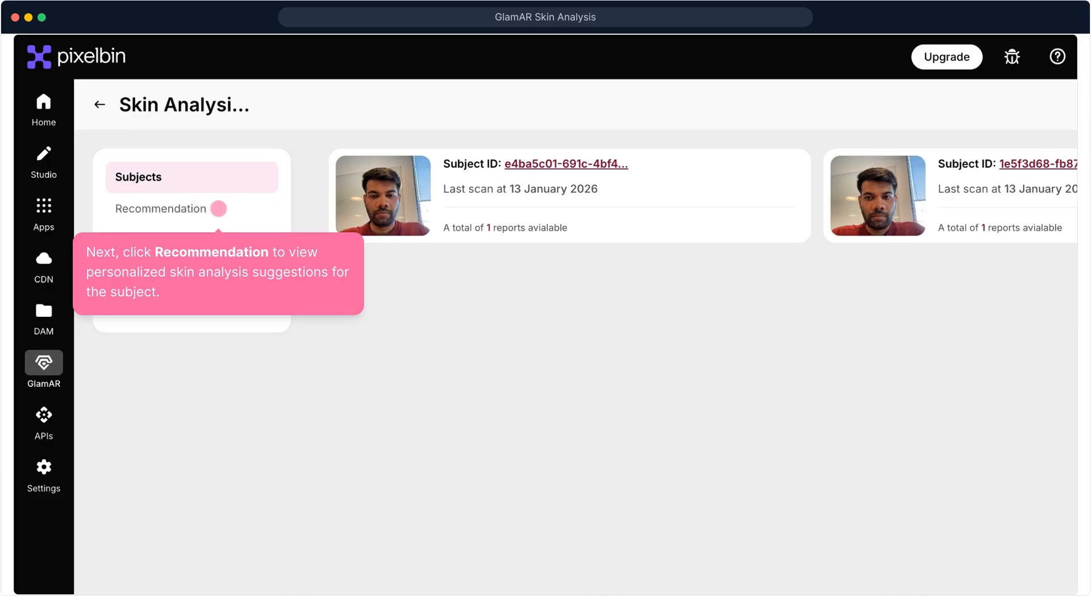
Import bulk product data from a CSV file into the app's recommendations and refresh the product list
{"action": "left_click", "coordinate": [218, 209]}
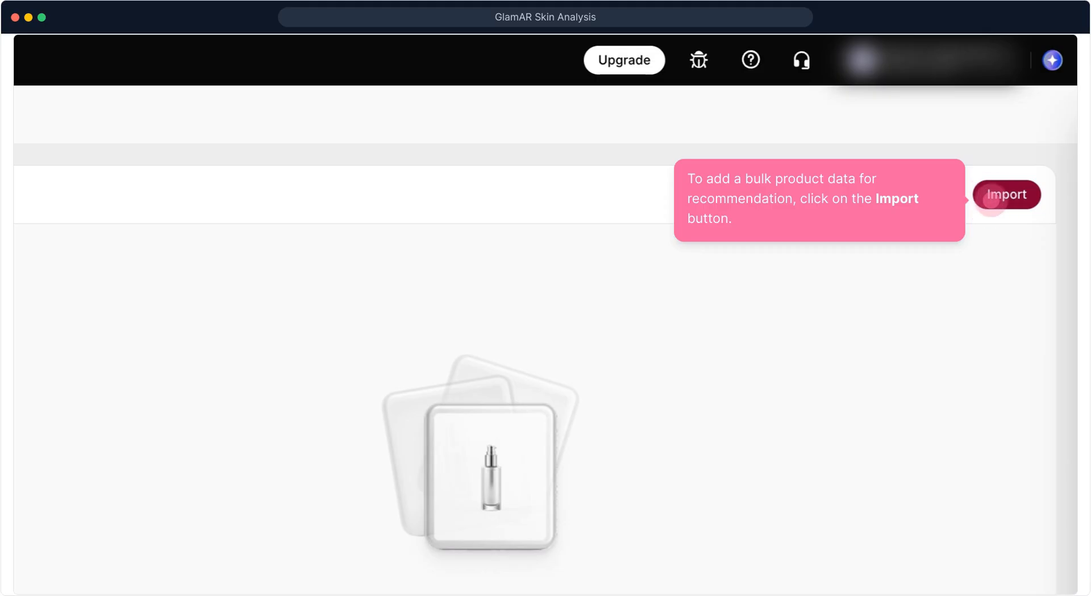
{"action": "left_click", "coordinate": [991, 200]}
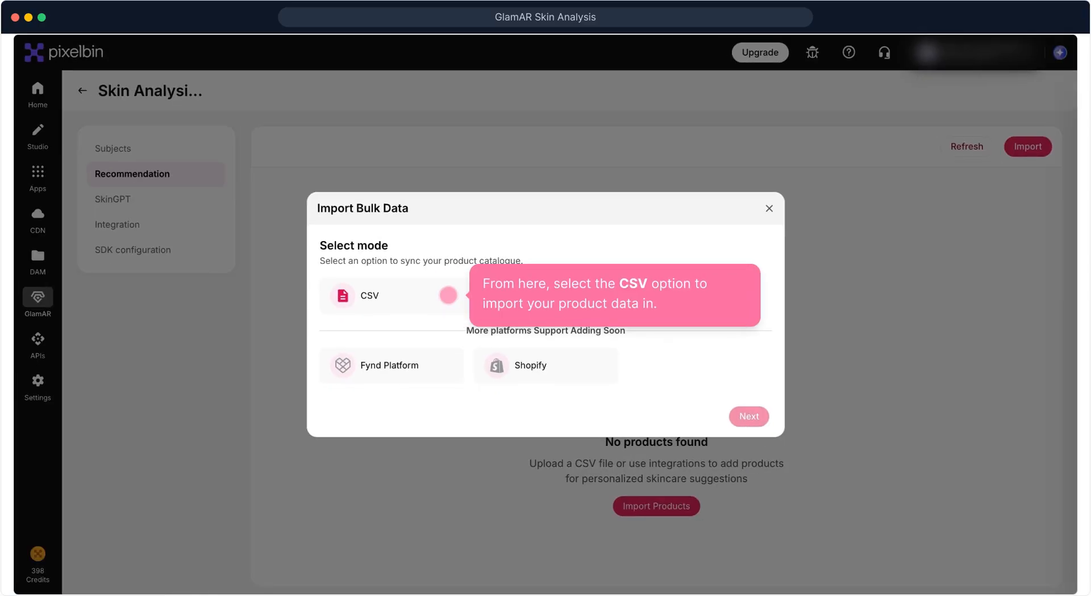
{"action": "left_click", "coordinate": [448, 294]}
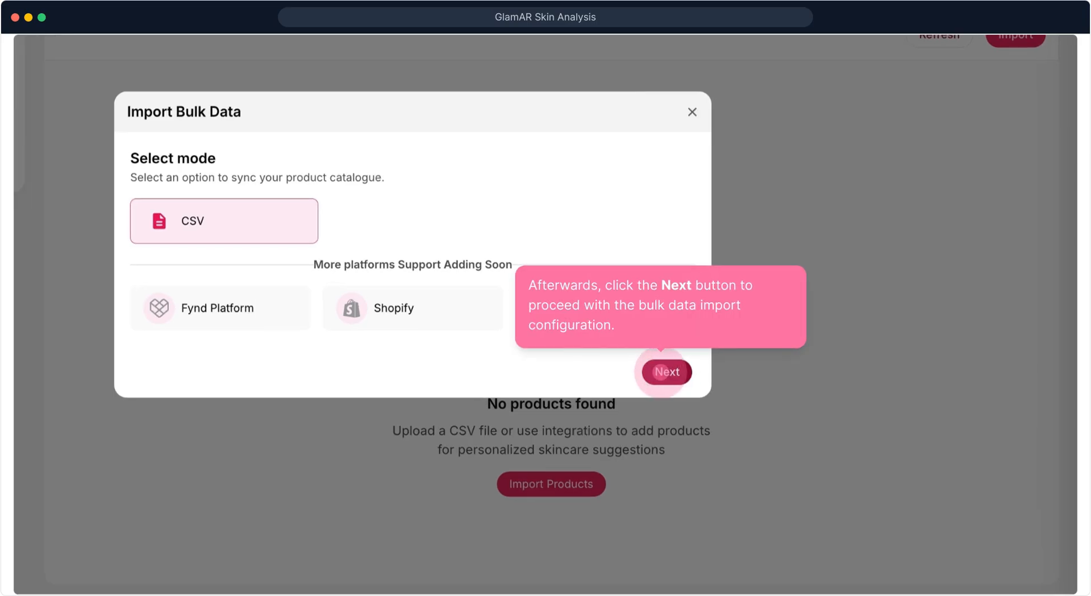
{"action": "left_click", "coordinate": [667, 371]}
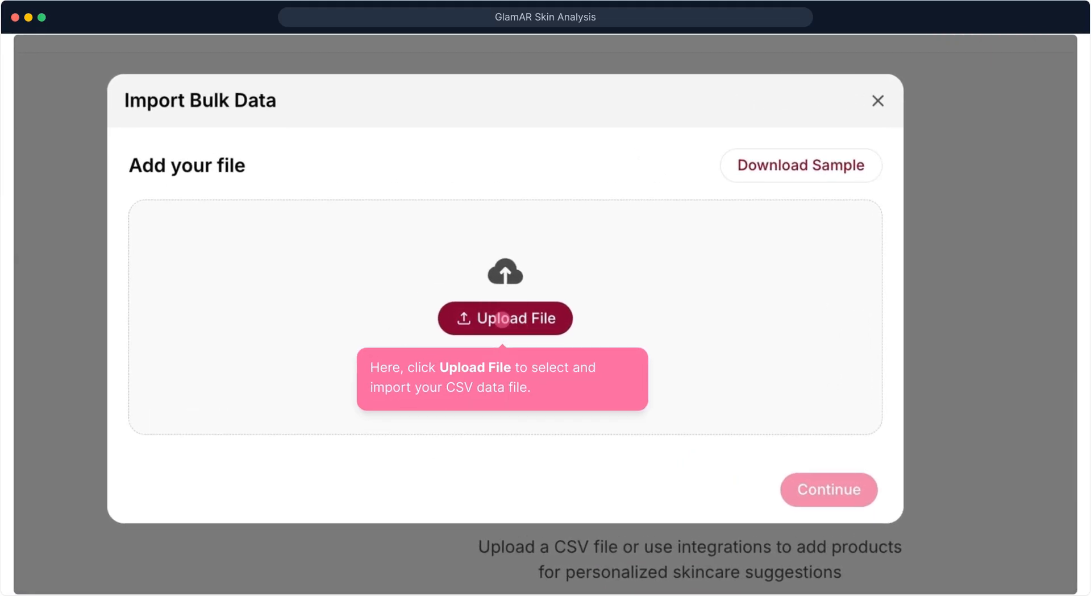
{"action": "left_click", "coordinate": [502, 319]}
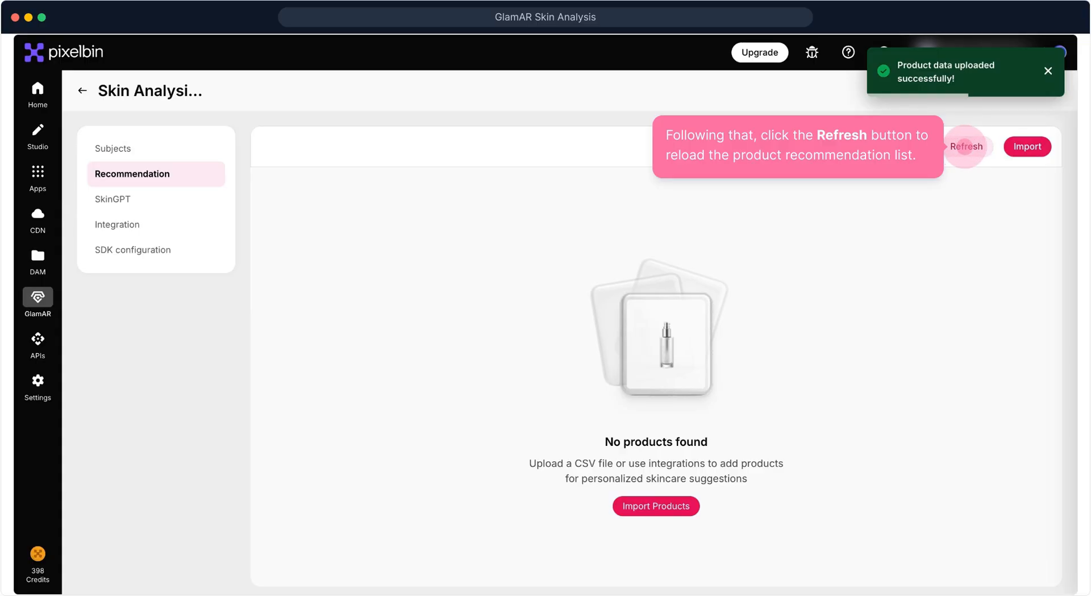
{"action": "left_click", "coordinate": [965, 146]}
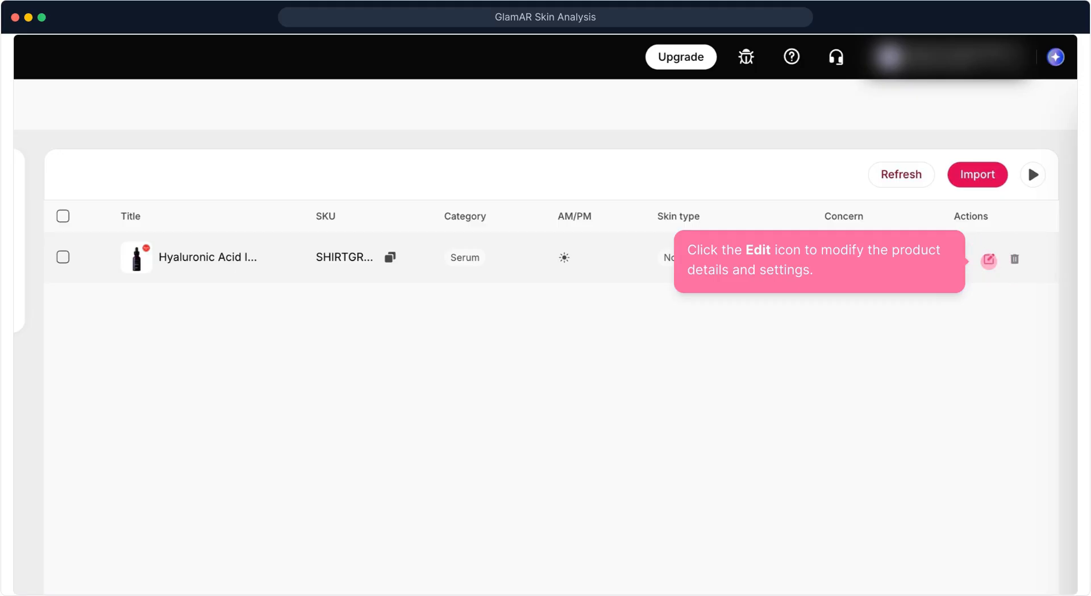
Open the imported Hyaluronic Acid serum for editing and review its basic details, performance, description and usage targeting fields
{"action": "left_click", "coordinate": [989, 260]}
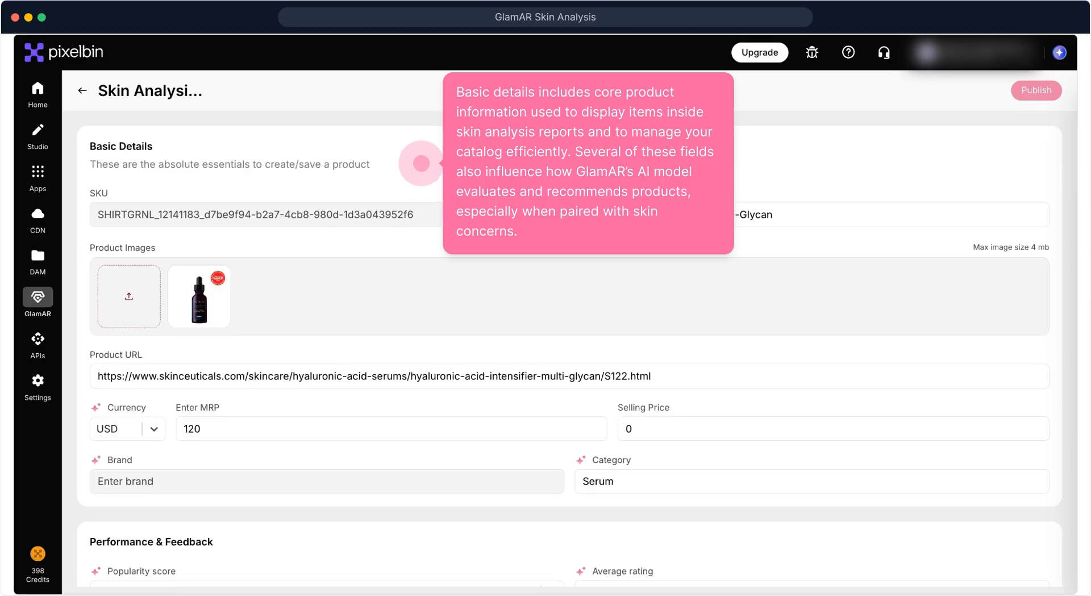
{"action": "scroll", "coordinate": [678, 259], "scroll_direction": "down", "scroll_amount": 6}
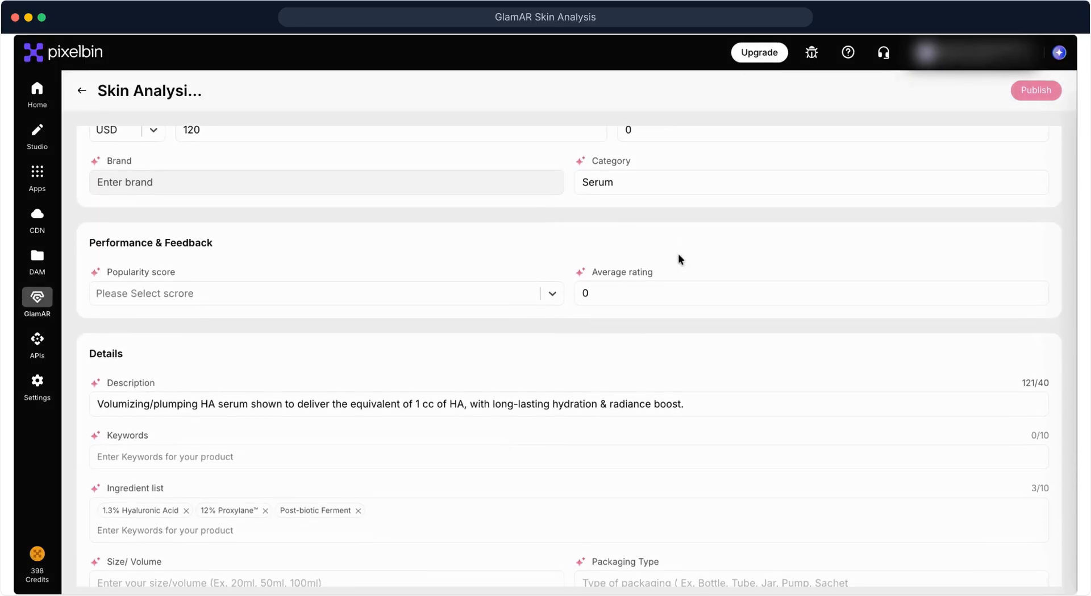
{"action": "scroll", "coordinate": [679, 260], "scroll_direction": "down", "scroll_amount": 1}
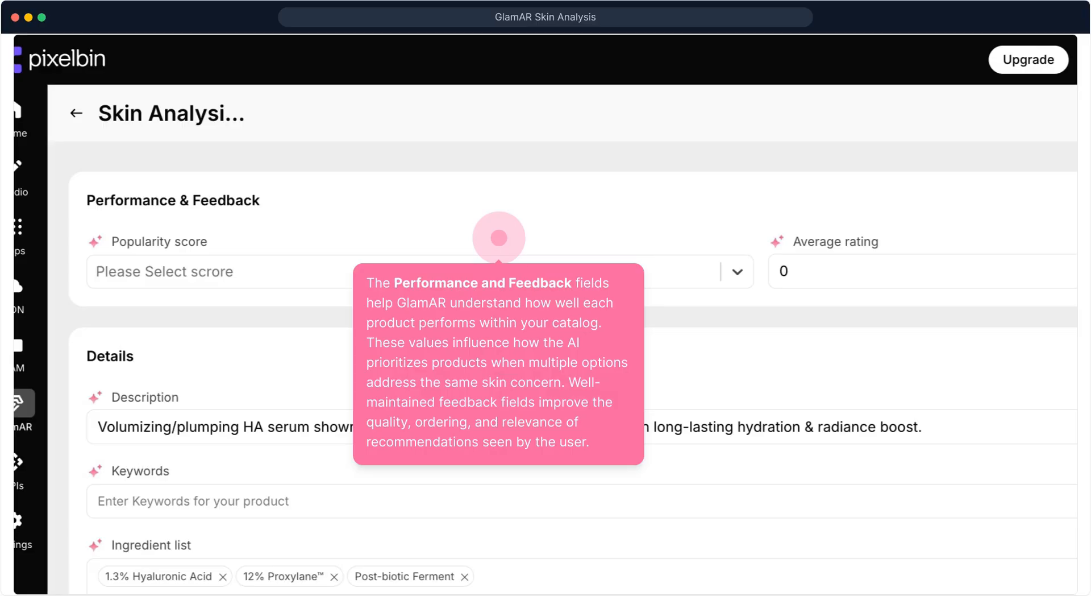
{"action": "scroll", "coordinate": [544, 294], "scroll_direction": "down", "scroll_amount": 3}
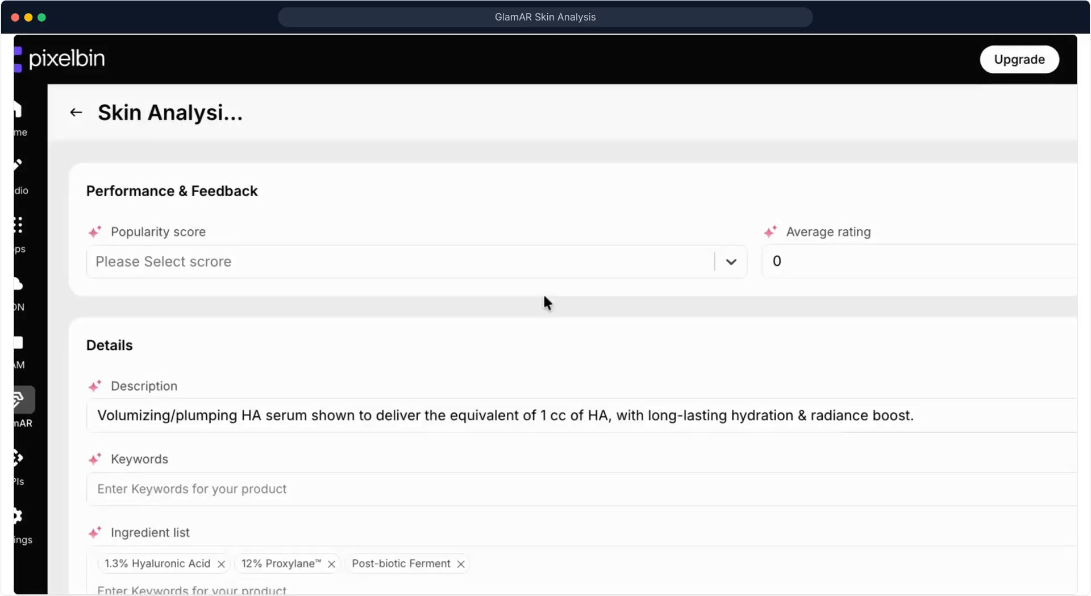
{"action": "scroll", "coordinate": [546, 295], "scroll_direction": "up", "scroll_amount": 1}
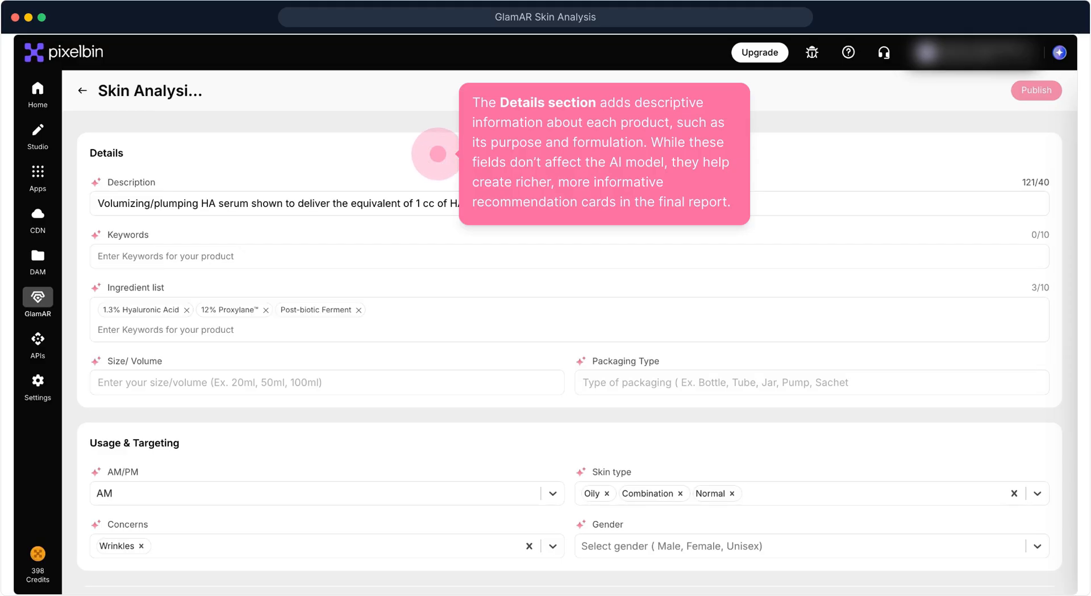
{"action": "scroll", "coordinate": [413, 231], "scroll_direction": "down", "scroll_amount": 3}
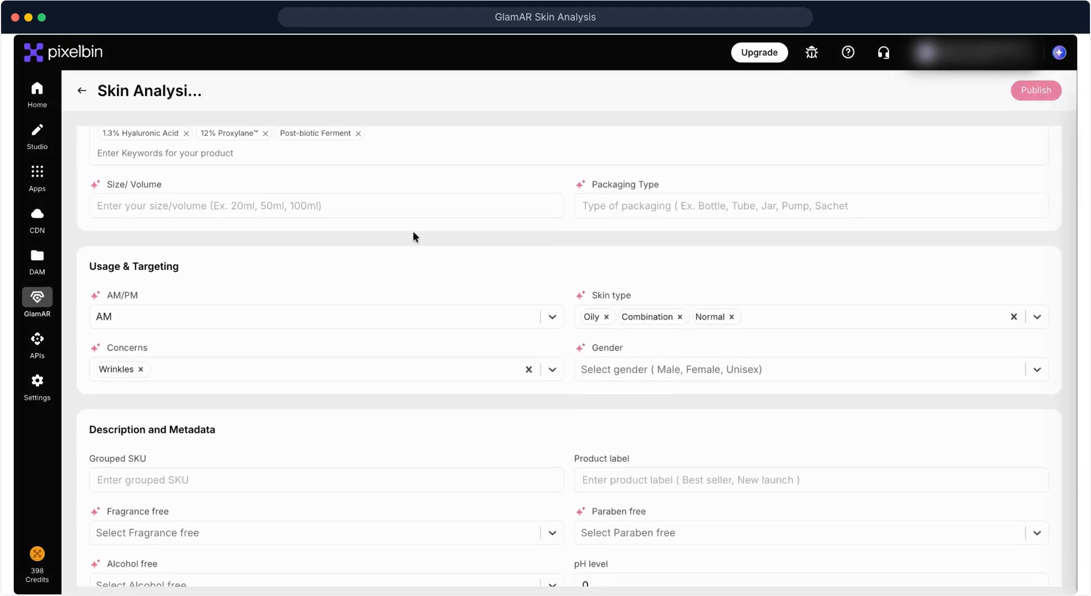
{"action": "scroll", "coordinate": [413, 231], "scroll_direction": "down", "scroll_amount": 1}
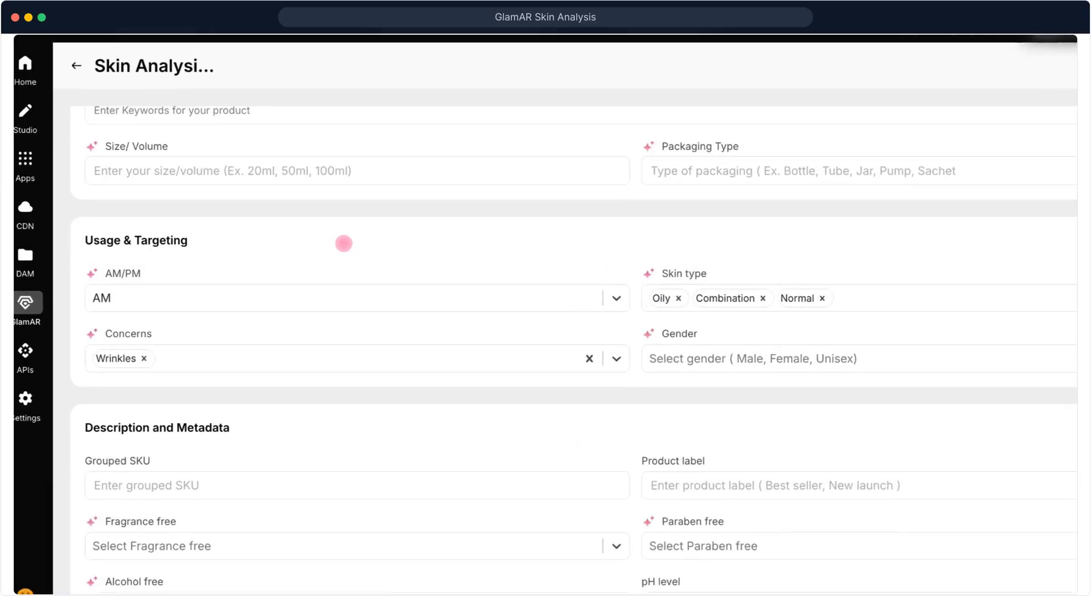